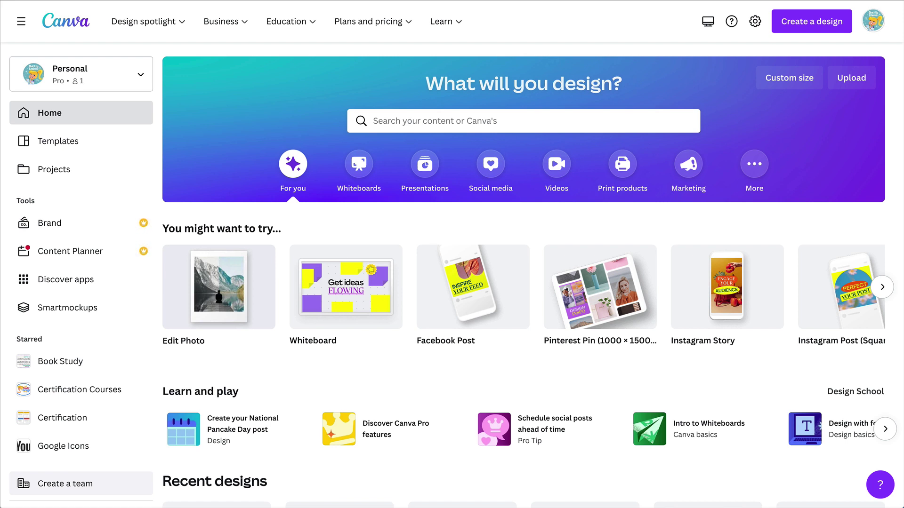
# - Search Canva for 'google classroom' and pick the 'Google Classroom Header' template suggestion
pyautogui.click(391, 124)
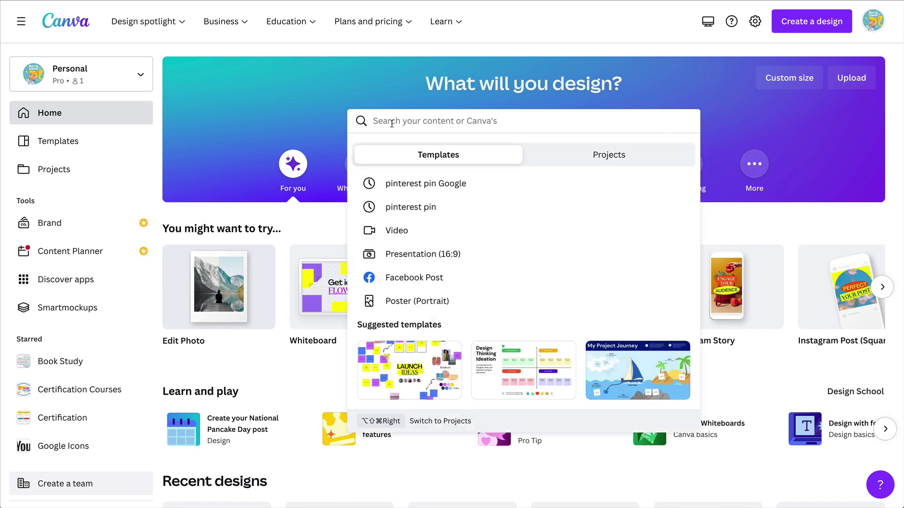
pyautogui.write('goog')
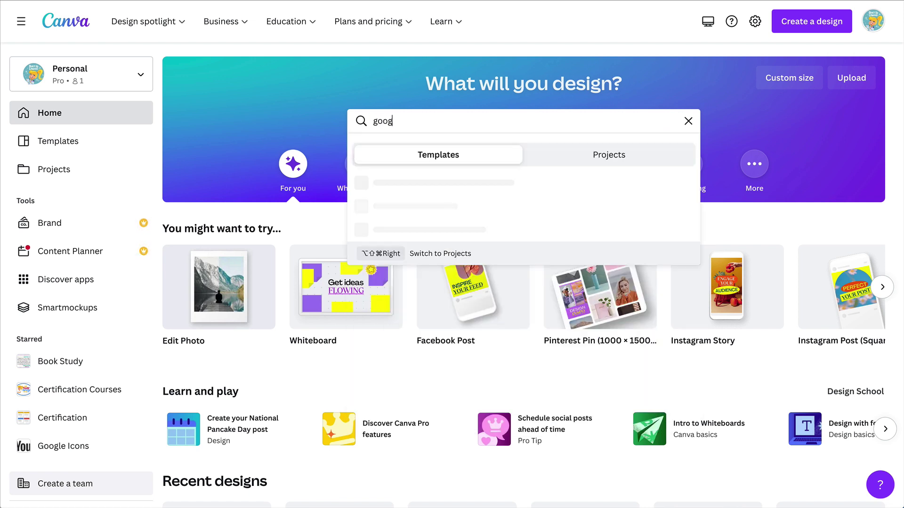
pyautogui.write('le classroom')
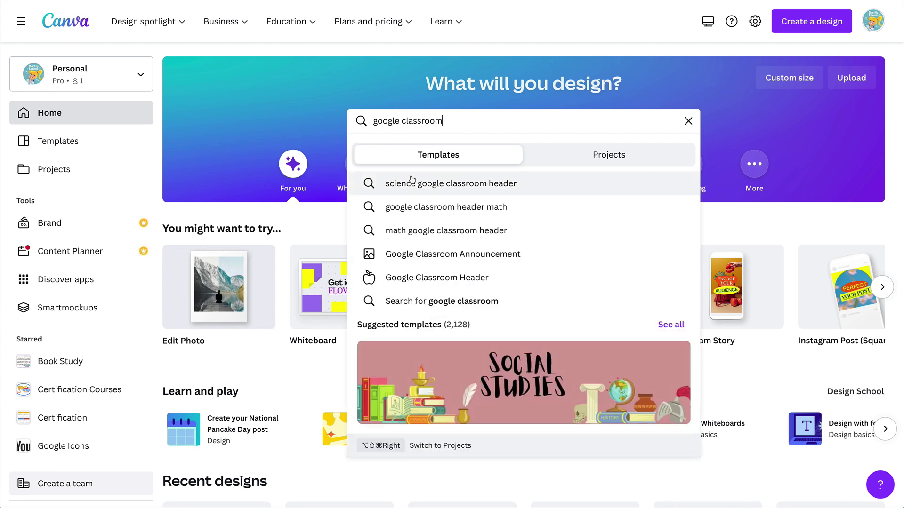
pyautogui.click(432, 278)
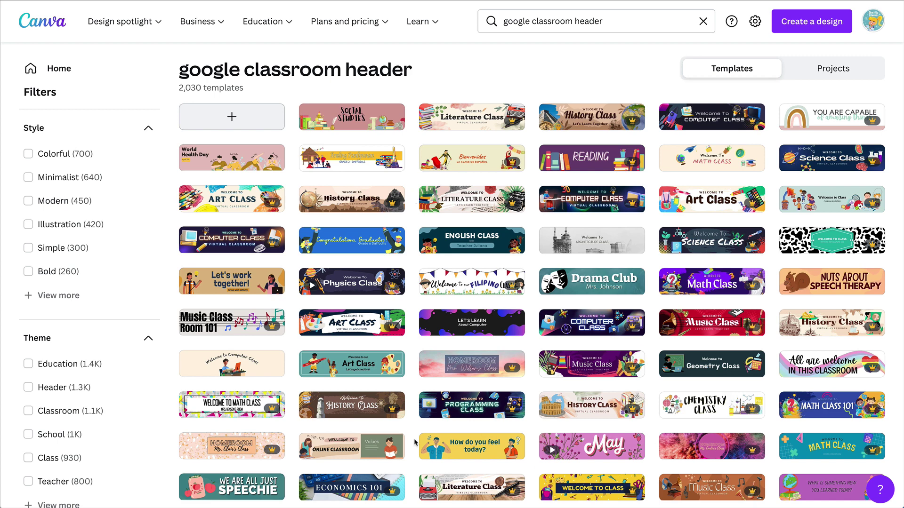
# - Open the blue ENGLISH Google Classroom header template from the search results
pyautogui.scroll(-5, 415, 443)
pyautogui.scroll(-10, 415, 443)
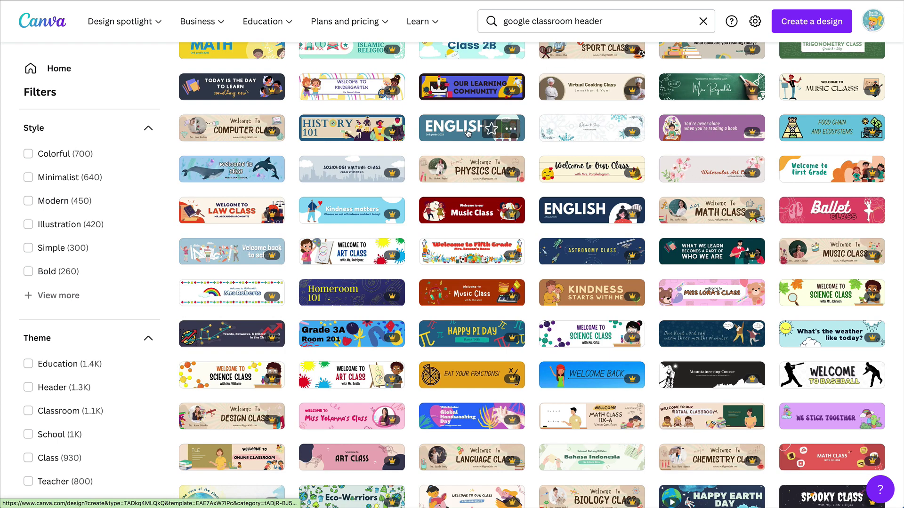
pyautogui.click(467, 133)
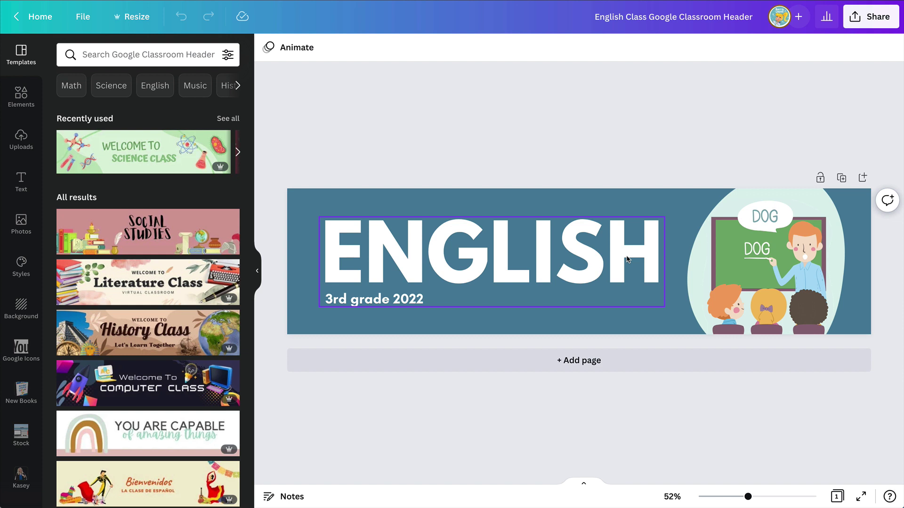
# - Replace the big ENGLISH heading text with 'FIRST PERIOD' and select it
pyautogui.click(496, 261)
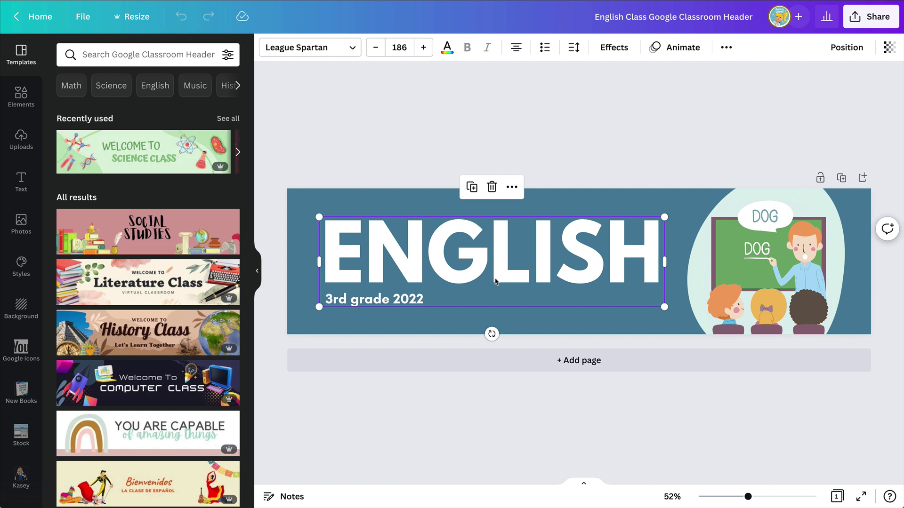
pyautogui.doubleClick(423, 262)
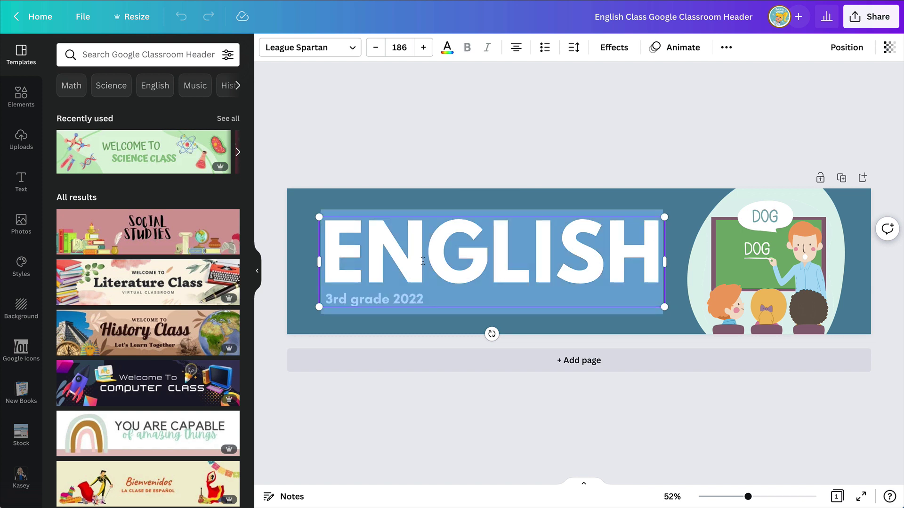
pyautogui.write('FIRST PERI')
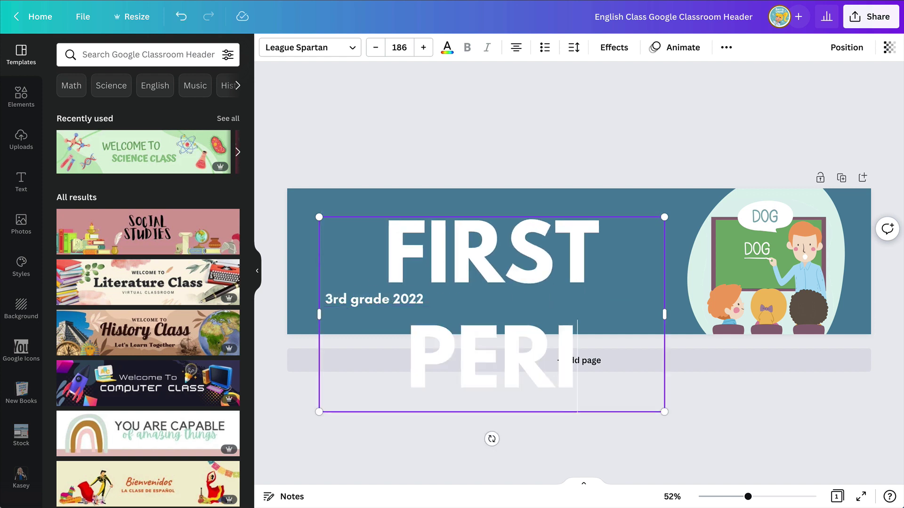
pyautogui.write('OD')
pyautogui.moveTo(389, 244); pyautogui.dragTo(642, 340)
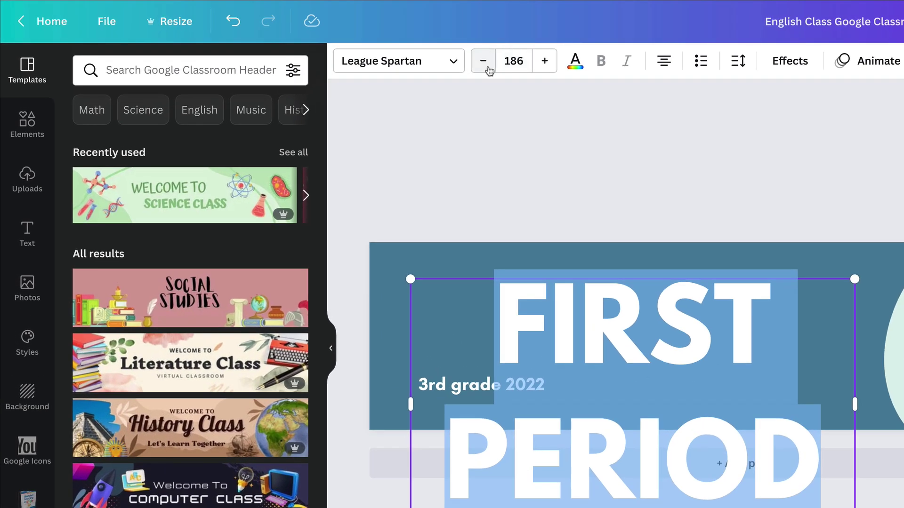
# - Shrink the heading's font size to 139 so FIRST PERIOD fits on one line
pyautogui.click(378, 51)
pyautogui.click(378, 51)
pyautogui.click(483, 61)
pyautogui.click(483, 60)
pyautogui.click(483, 61)
pyautogui.click(483, 61)
pyautogui.click(483, 61)
pyautogui.click(484, 60)
pyautogui.click(483, 61)
pyautogui.click(484, 61)
pyautogui.click(483, 60)
pyautogui.click(483, 61)
pyautogui.click(483, 61)
pyautogui.click(483, 60)
pyautogui.click(483, 60)
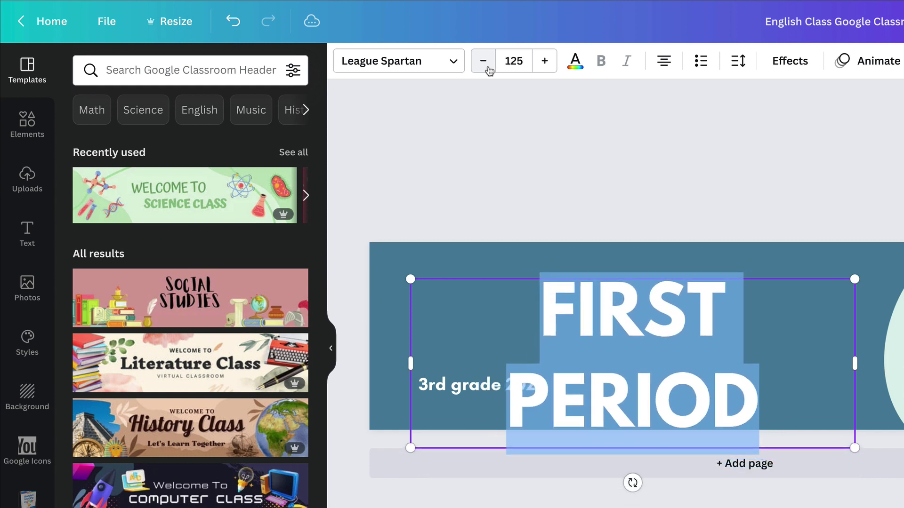
pyautogui.click(484, 61)
pyautogui.click(483, 61)
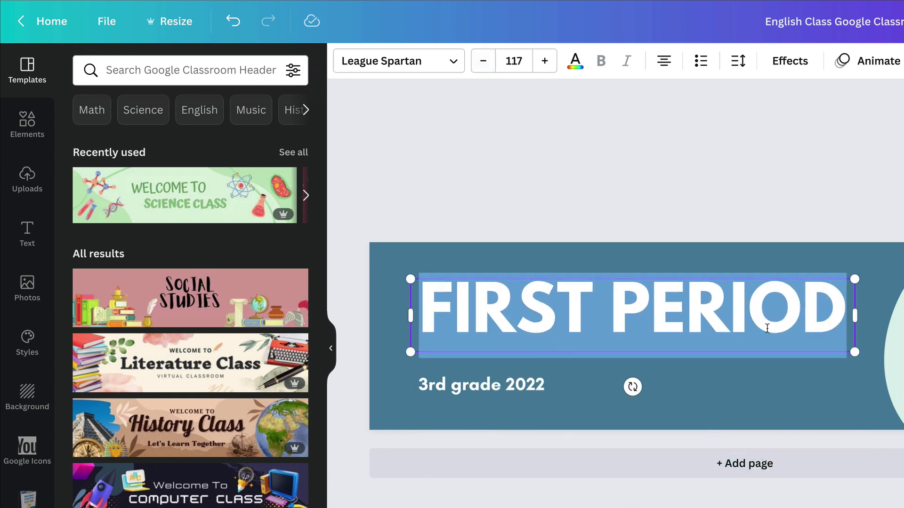
# - Enlarge and reposition FIRST PERIOD on the banner's left, and delete the '3rd grade 2022' subtitle
pyautogui.moveTo(852, 354); pyautogui.dragTo(887, 363)
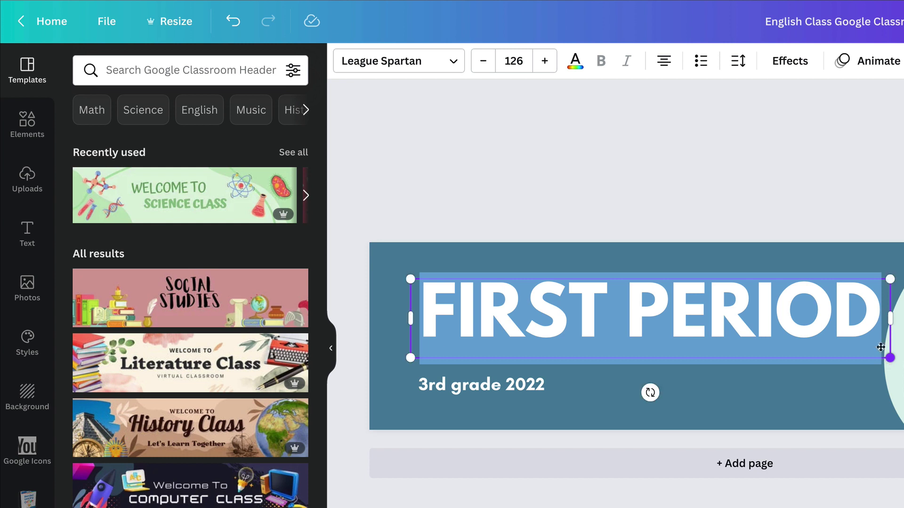
pyautogui.click(779, 162)
pyautogui.moveTo(754, 321); pyautogui.dragTo(718, 291)
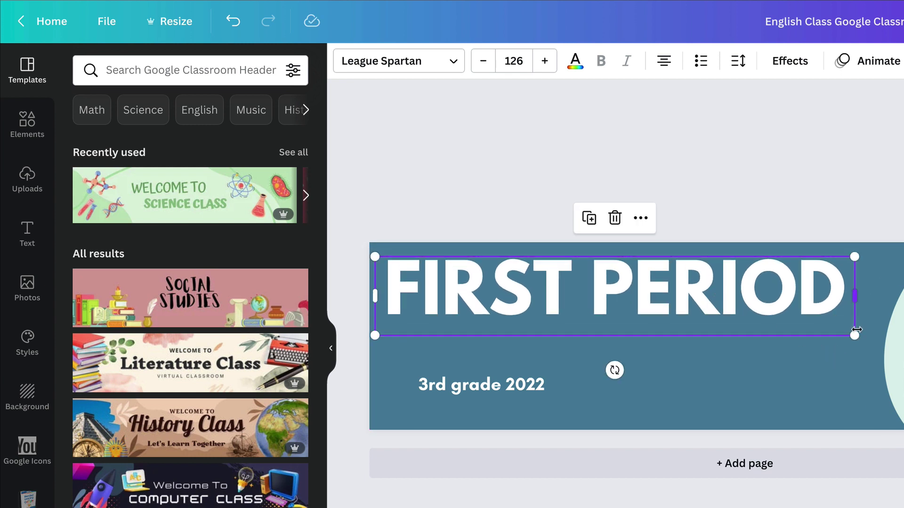
pyautogui.moveTo(856, 335); pyautogui.dragTo(897, 393)
pyautogui.moveTo(762, 299); pyautogui.dragTo(696, 328)
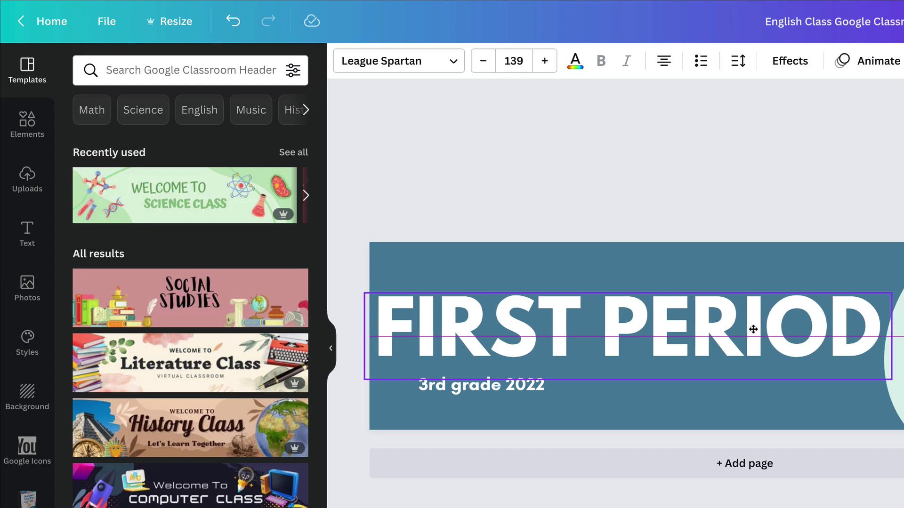
pyautogui.click(502, 391)
pyautogui.press('Delete')
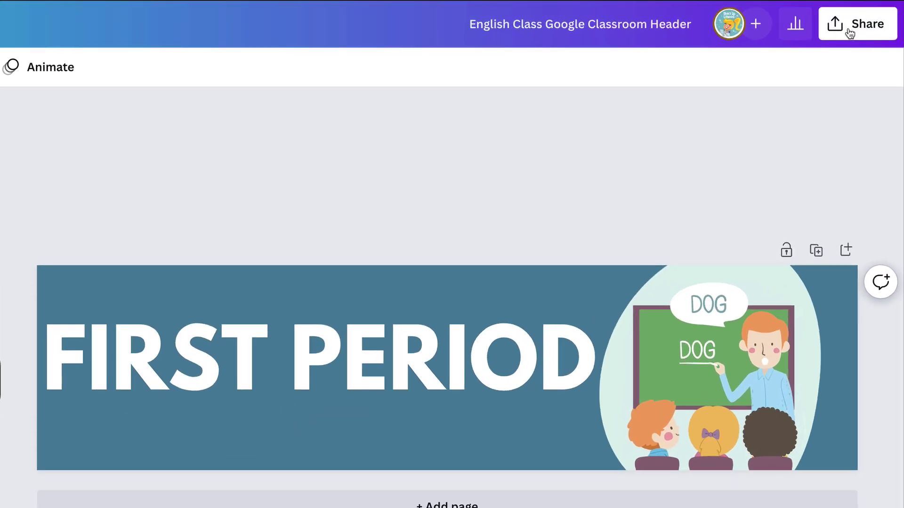
# - Download the FIRST PERIOD header as a 1920 × 480 PNG file
pyautogui.click(850, 34)
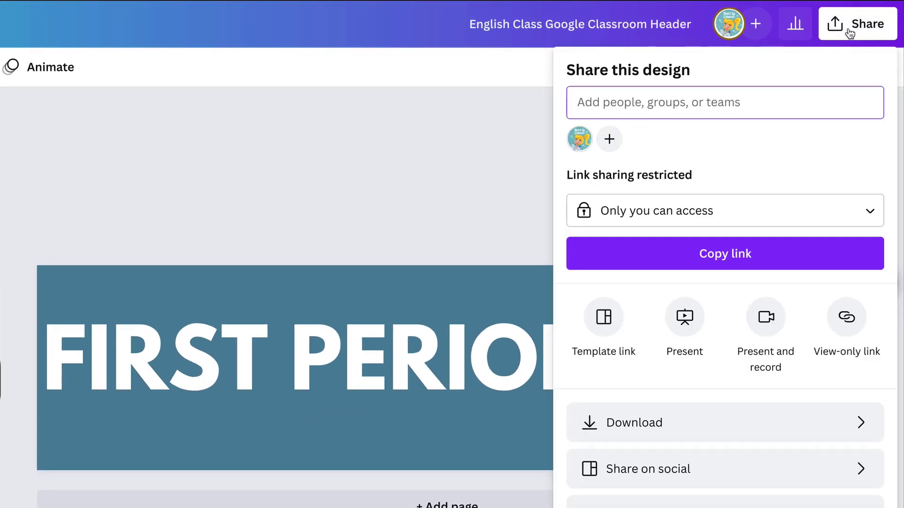
pyautogui.click(617, 423)
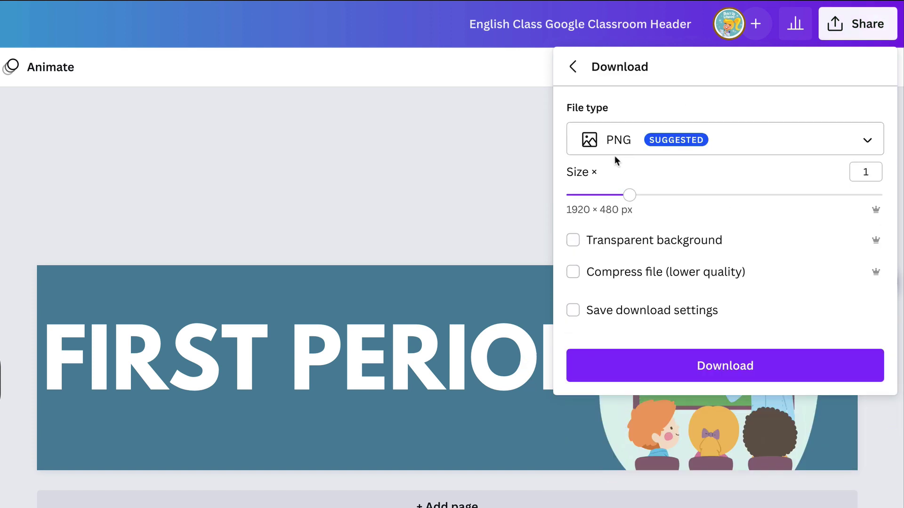
pyautogui.click(734, 368)
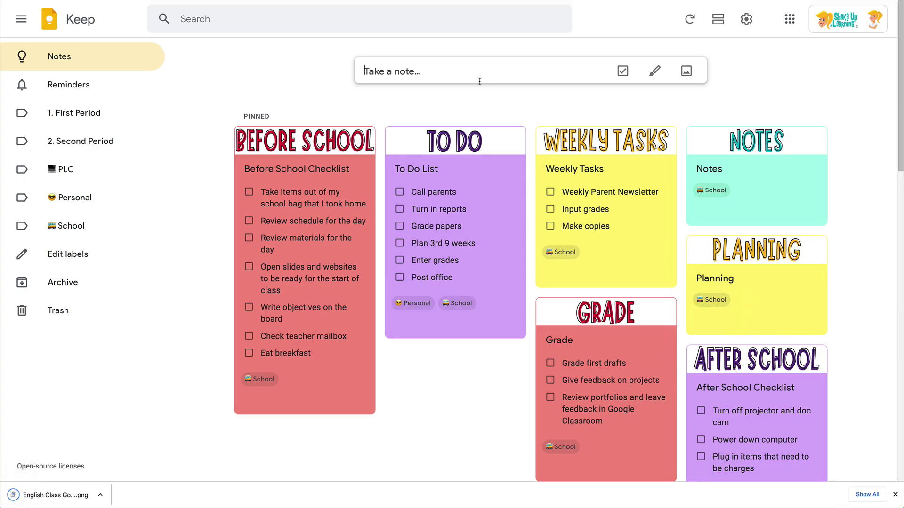
# - Create a new Keep note with 'English Class Google Classroom Header.png' from Downloads as its image
pyautogui.click(479, 76)
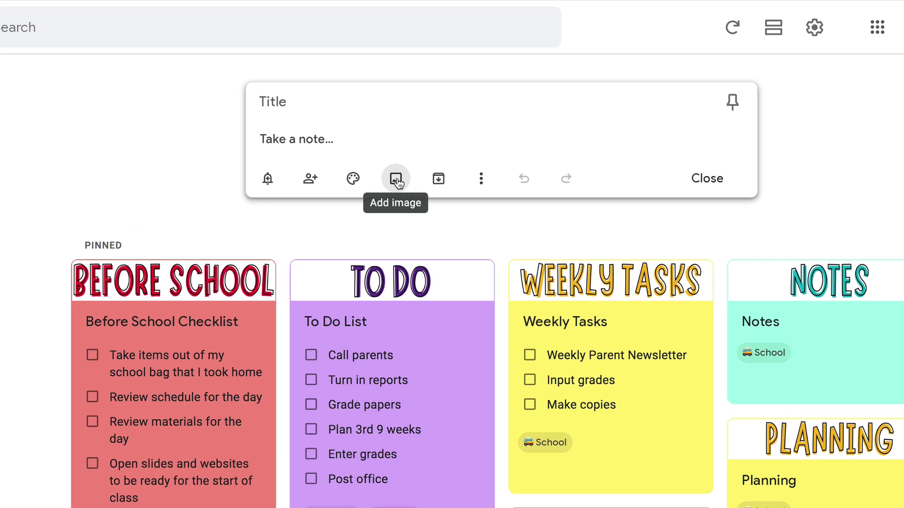
pyautogui.click(396, 179)
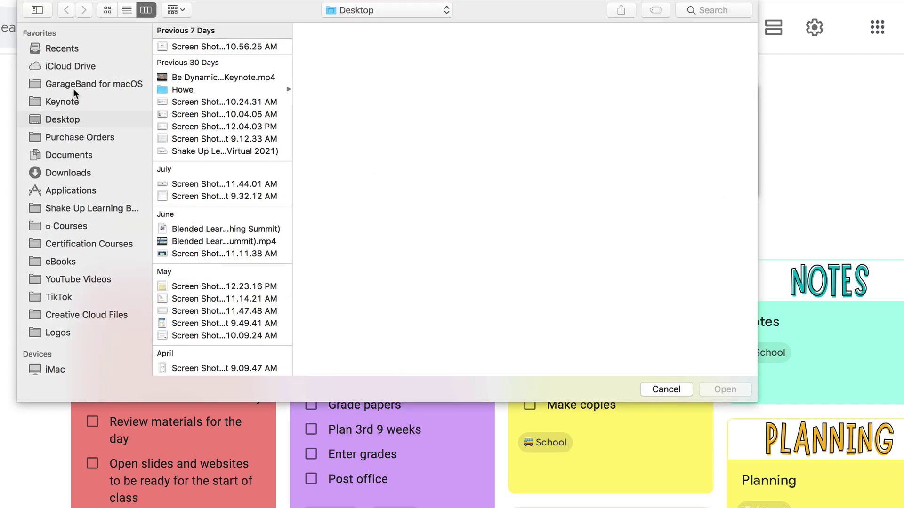
pyautogui.click(75, 173)
pyautogui.click(193, 47)
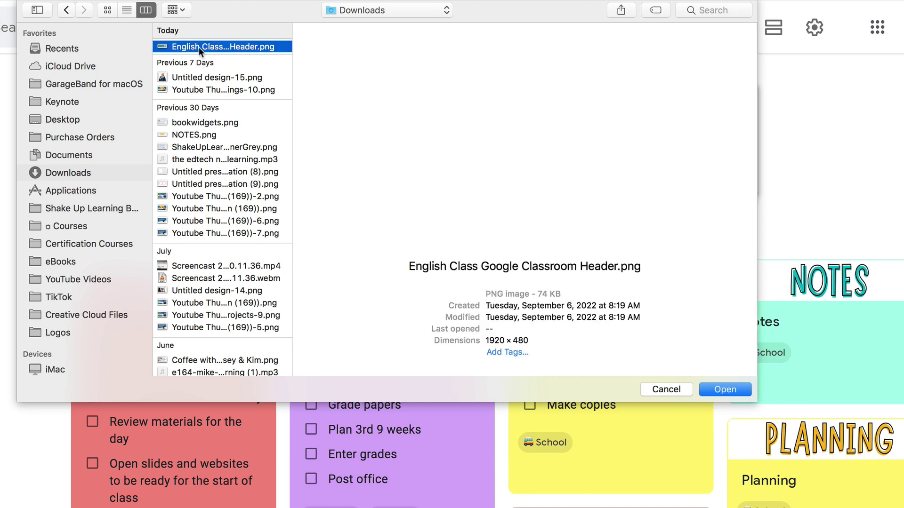
pyautogui.click(725, 389)
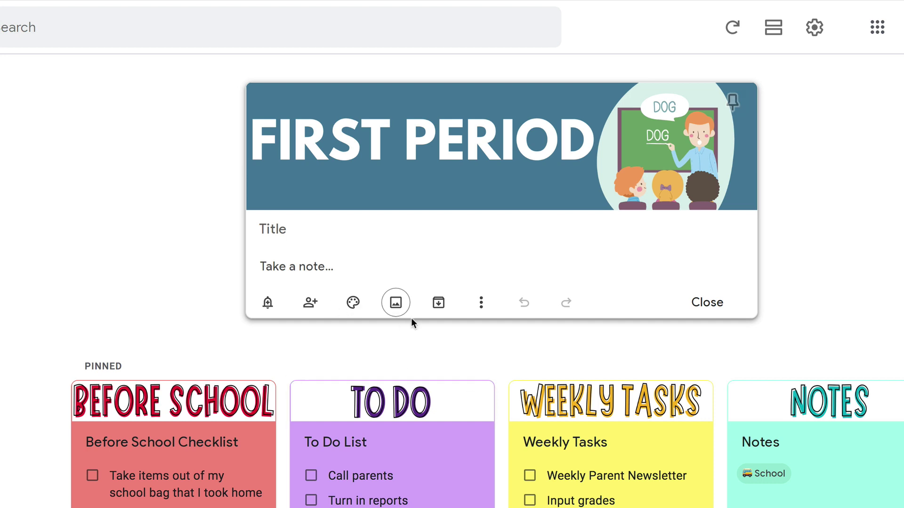
# - Set the note background to Dark blue, title it 'First Period', then pin and close it
pyautogui.click(356, 311)
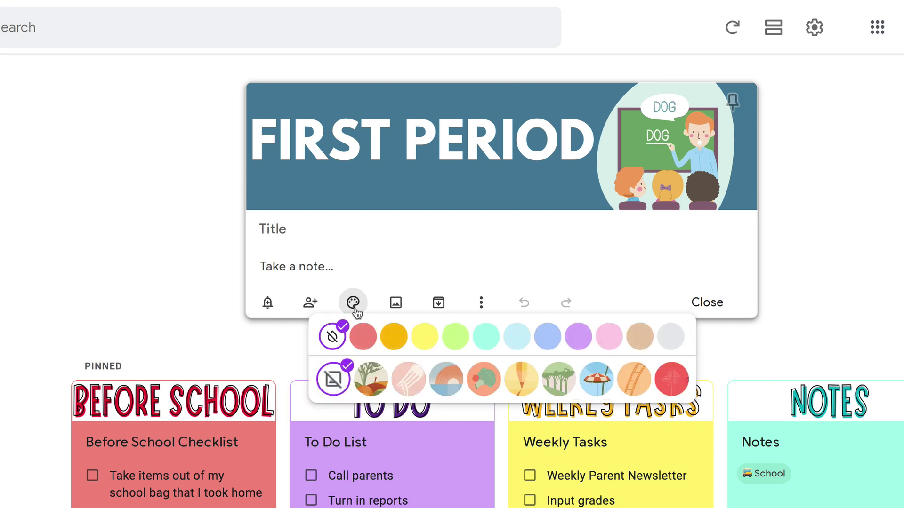
pyautogui.click(548, 339)
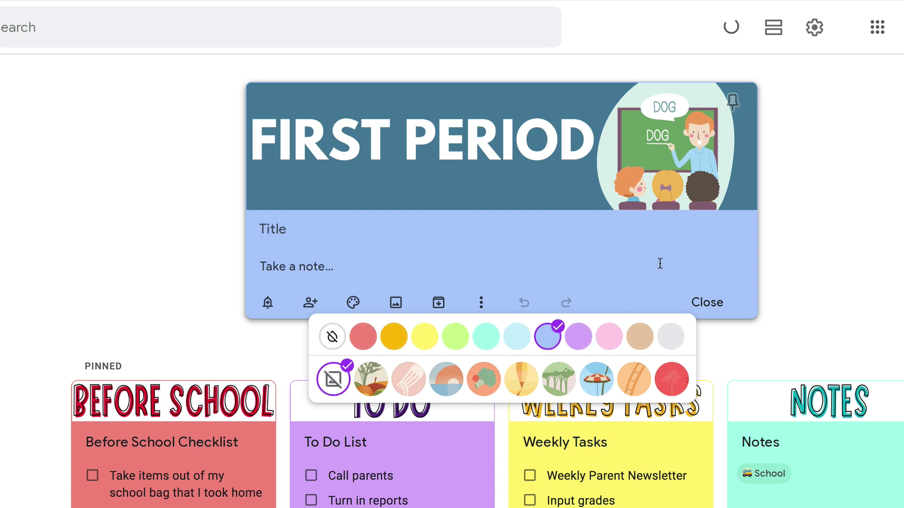
pyautogui.click(260, 232)
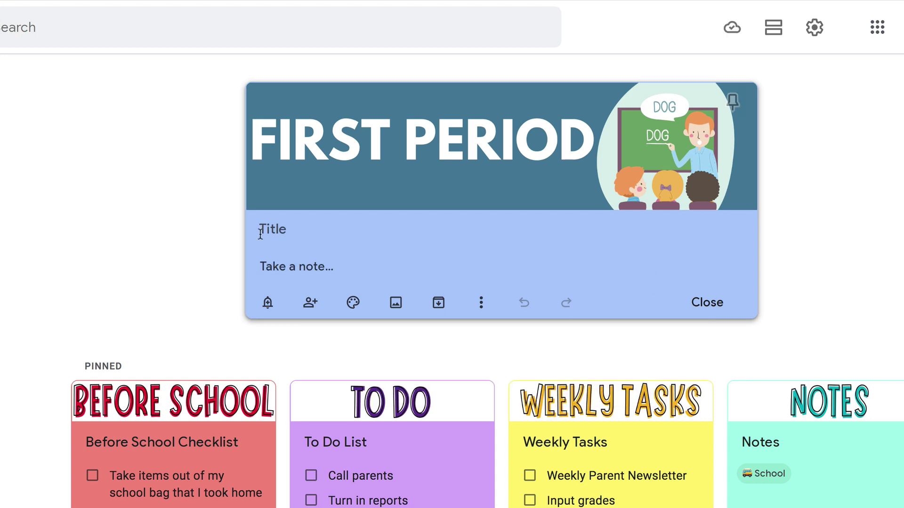
pyautogui.write('First ')
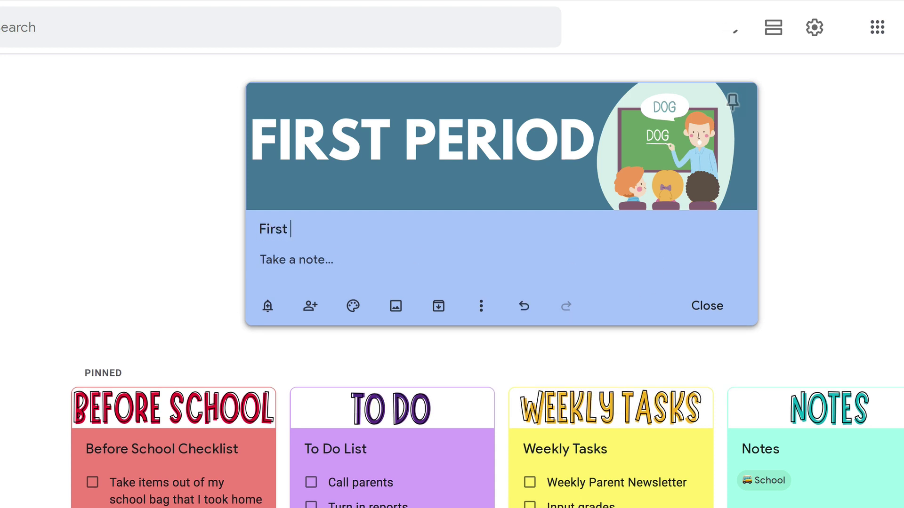
pyautogui.write('Period')
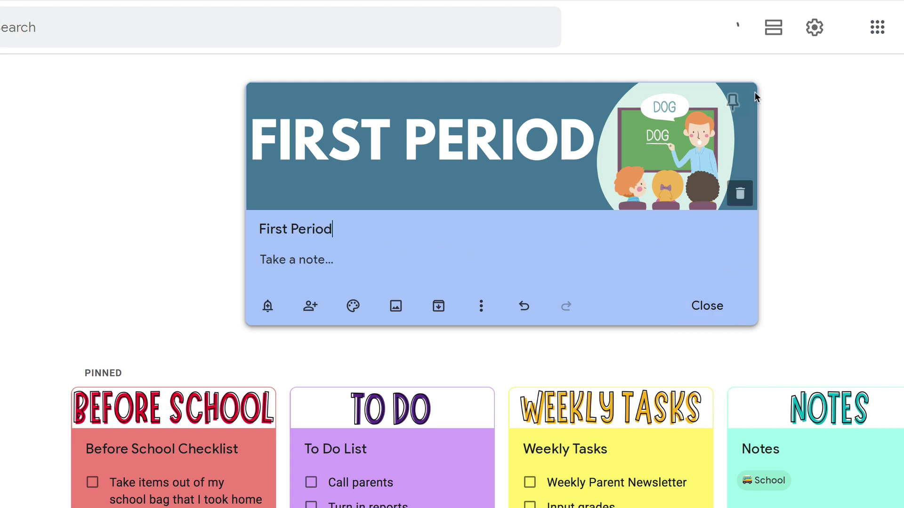
pyautogui.click(733, 101)
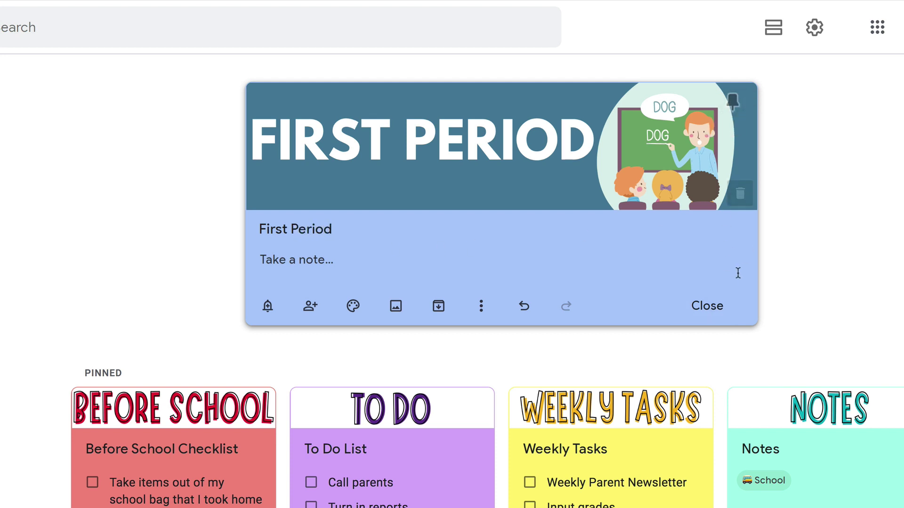
pyautogui.click(713, 306)
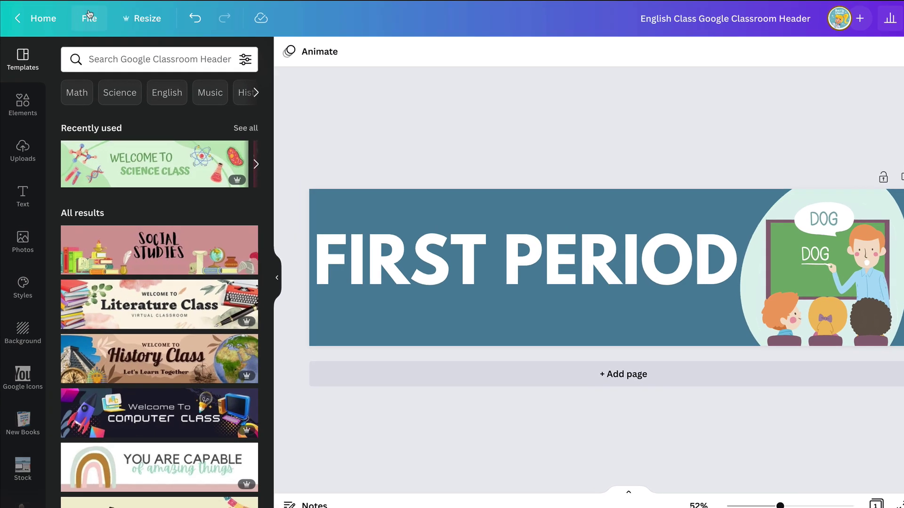
# - Open Canva's File menu and dismiss it without choosing any option
pyautogui.click(89, 14)
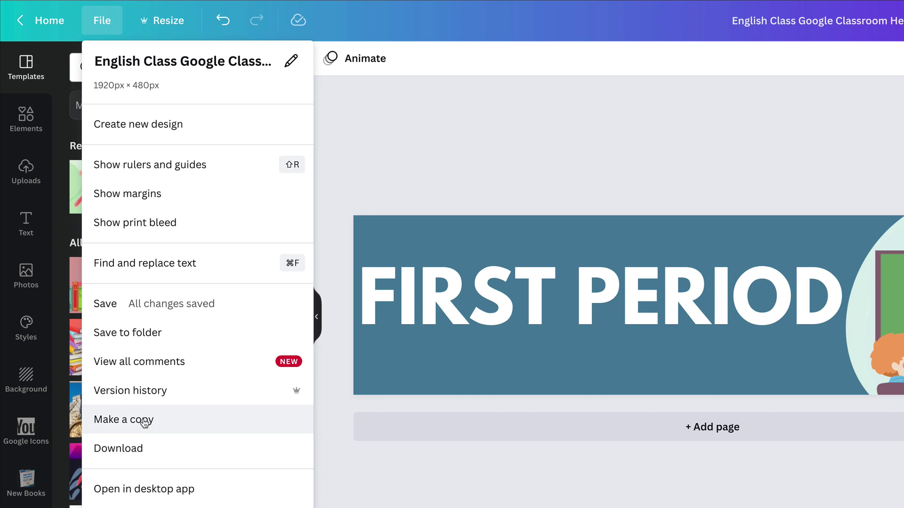
pyautogui.click(536, 505)
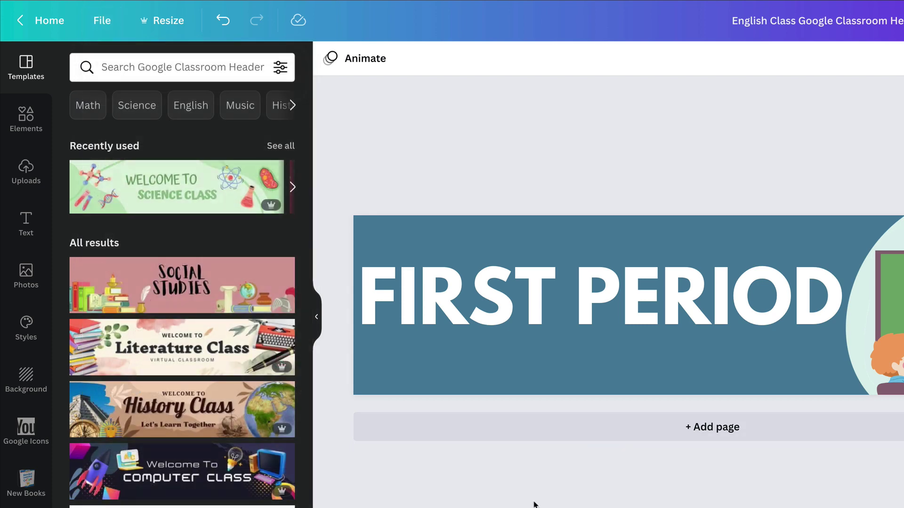